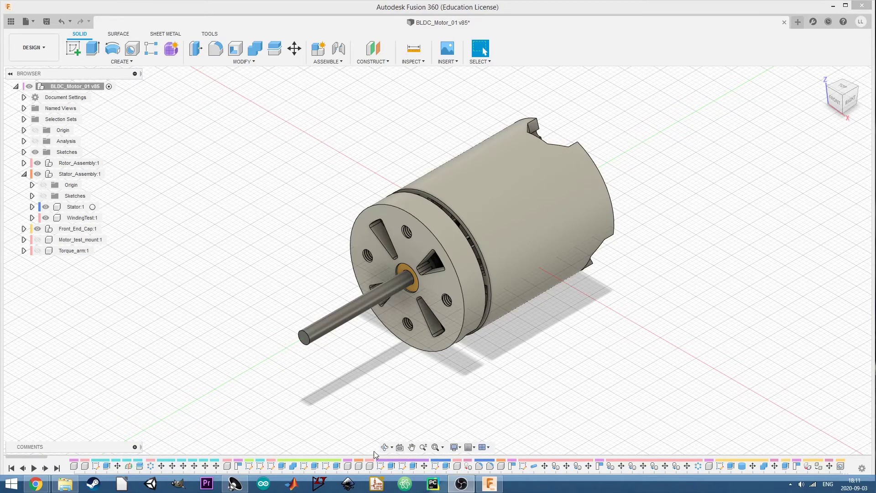
Measure the radius of the rotor housing's ring edge.
left_click(386, 447)
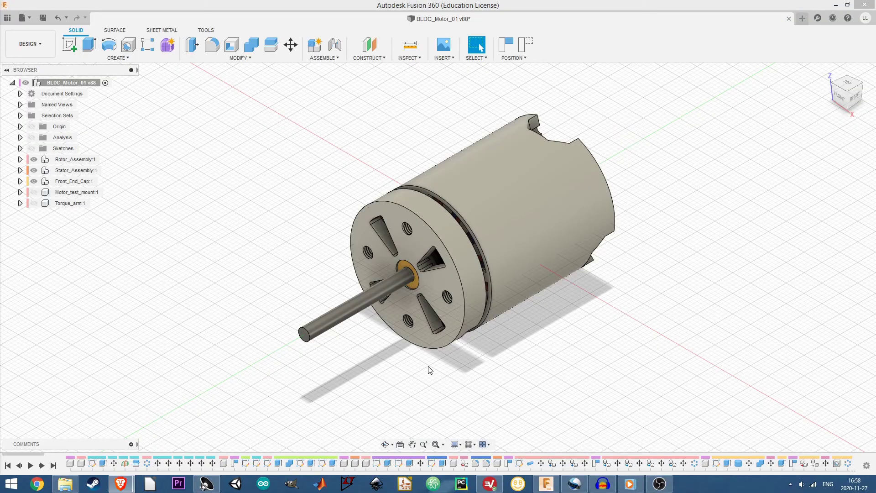
left_click(386, 444)
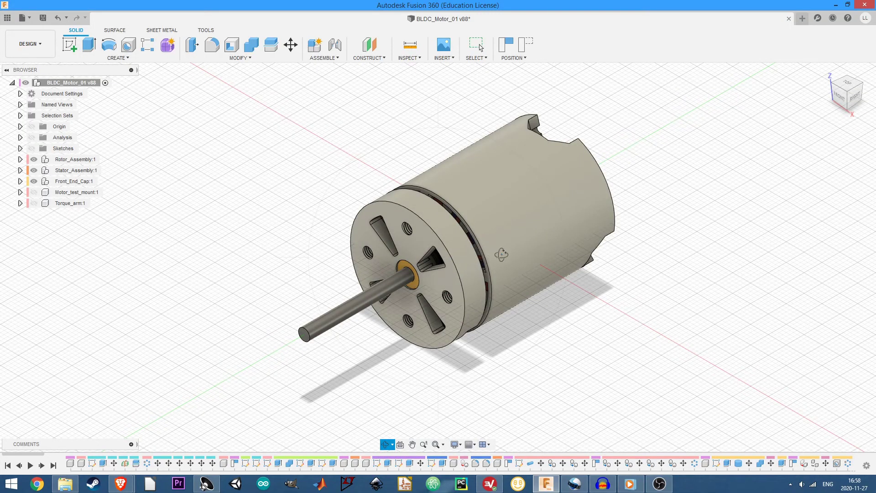
left_click(410, 44)
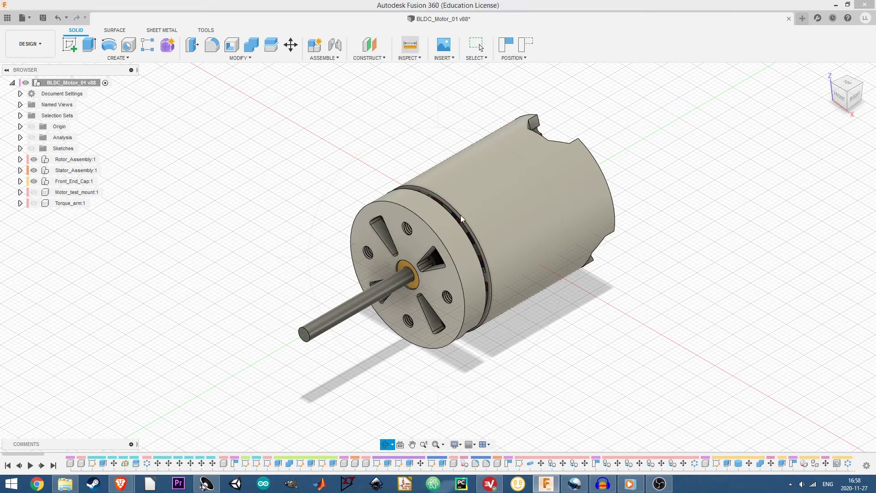
left_click(479, 225)
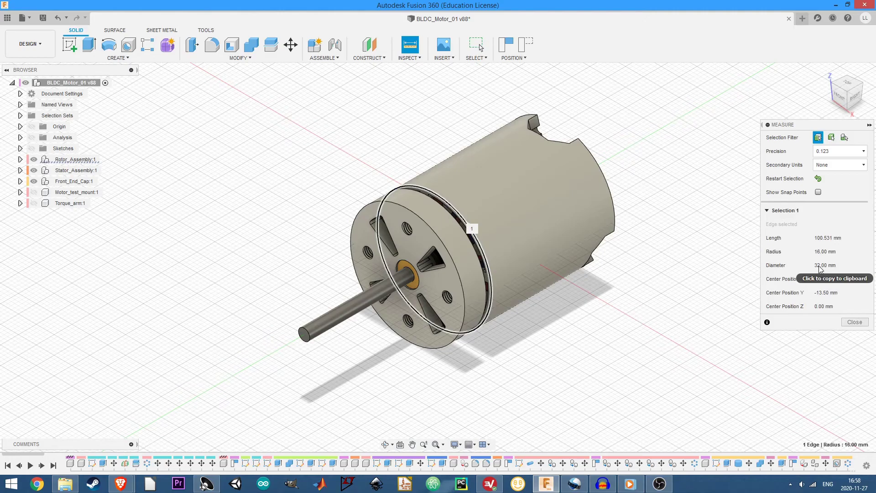
left_click(855, 323)
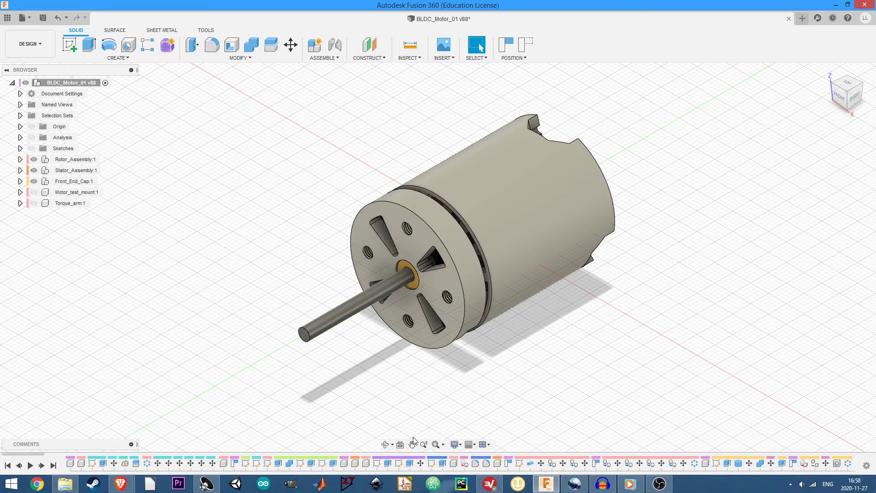
Hide the stator assembly and front end cap in the browser.
left_click(386, 444)
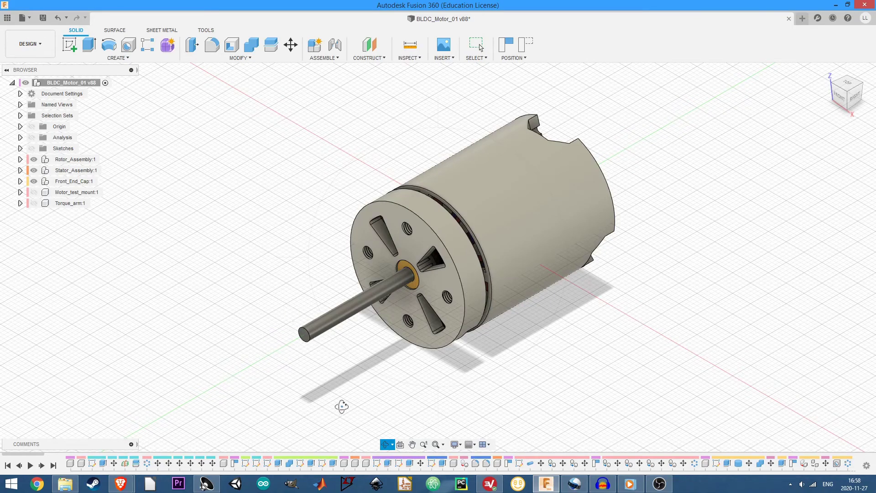
left_click(34, 171)
left_click(34, 181)
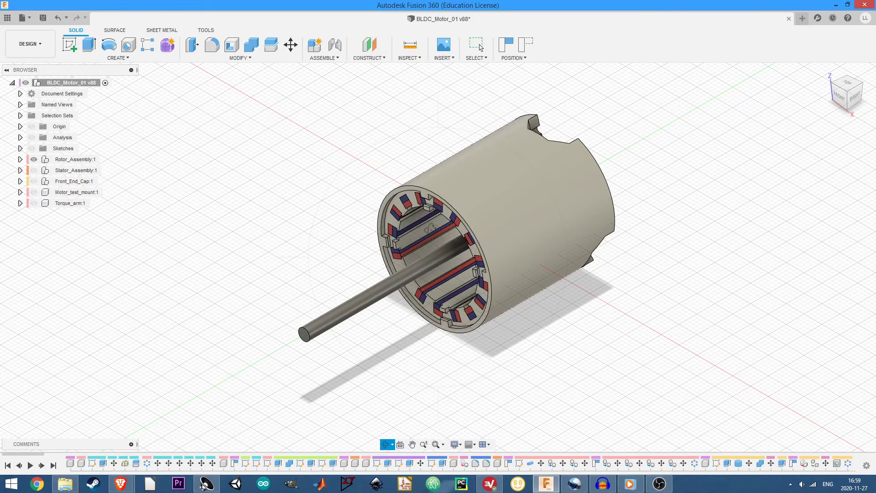
Orbit around the exposed rotor magnets, finishing on an isometric ViewCube corner view.
left_click_drag(506, 274, 449, 330)
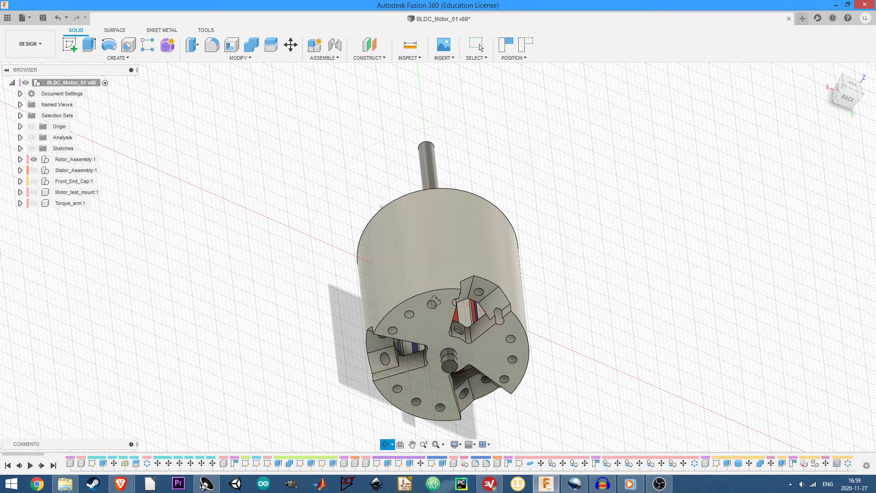
left_click_drag(385, 264, 812, 99)
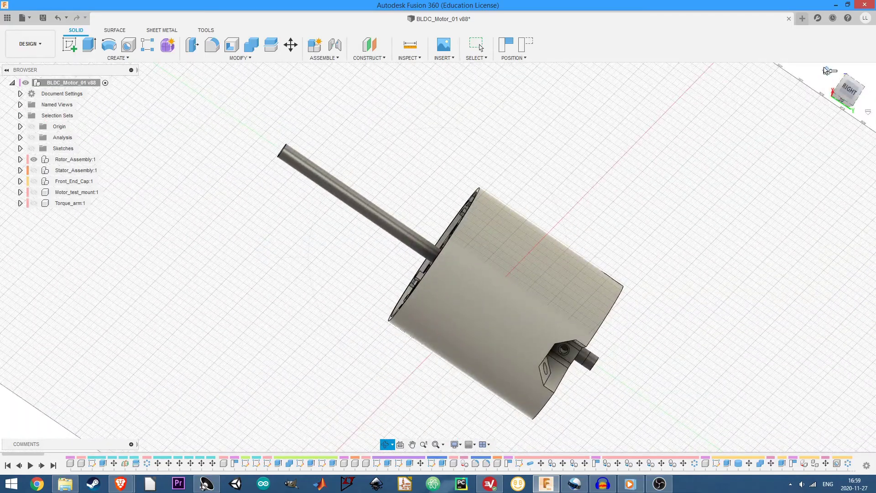
left_click(826, 70)
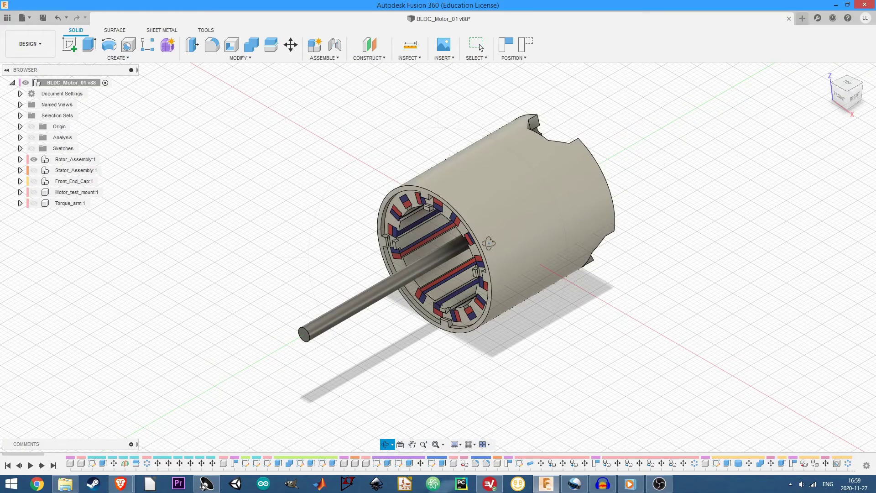
left_click_drag(532, 245, 436, 206)
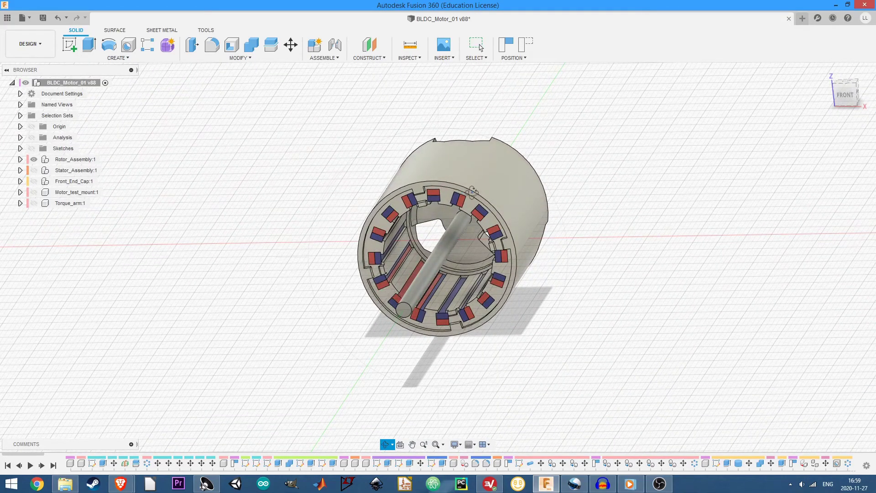
left_click_drag(449, 197, 422, 184)
left_click_drag(376, 242, 496, 272)
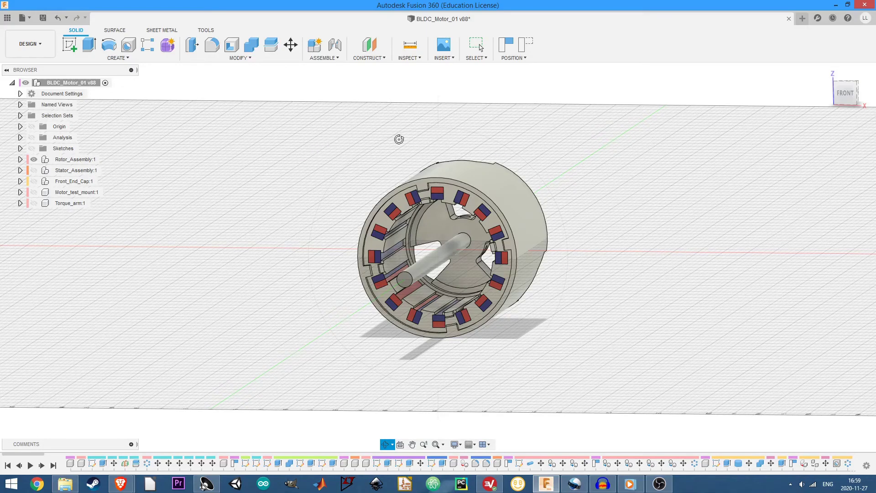
left_click(847, 106)
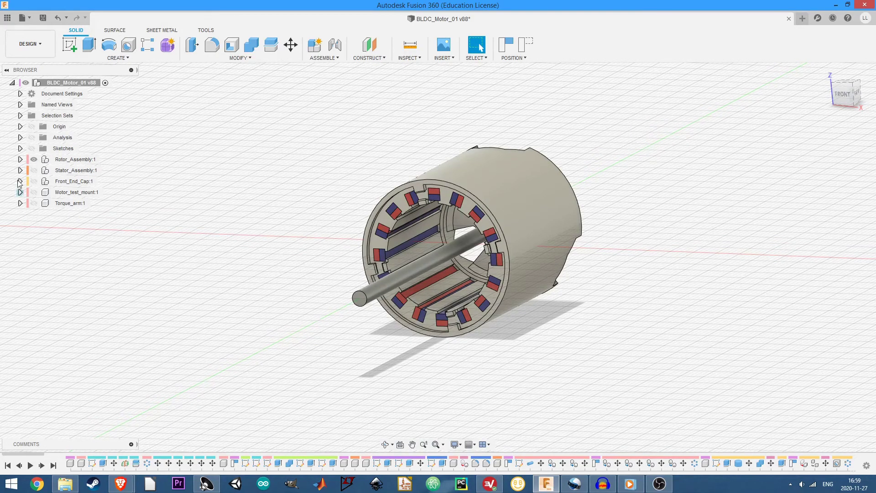
left_click(20, 159)
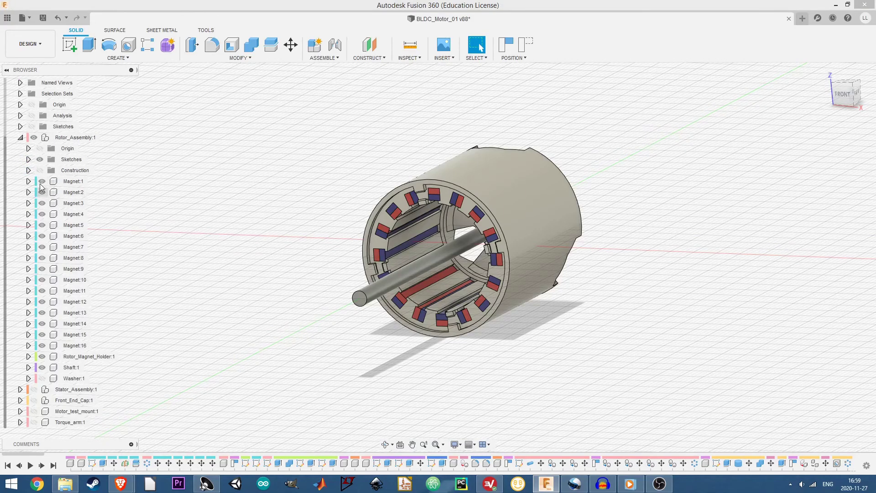
left_click(51, 379)
left_click(41, 378)
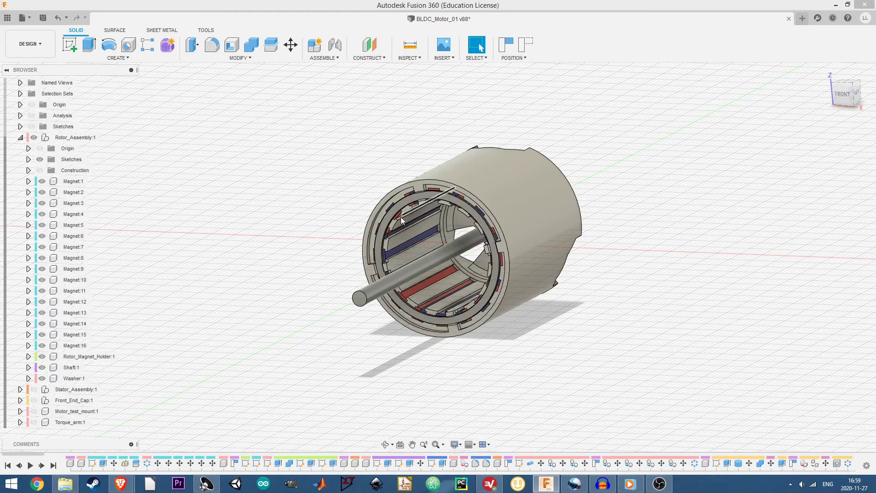
left_click(42, 379)
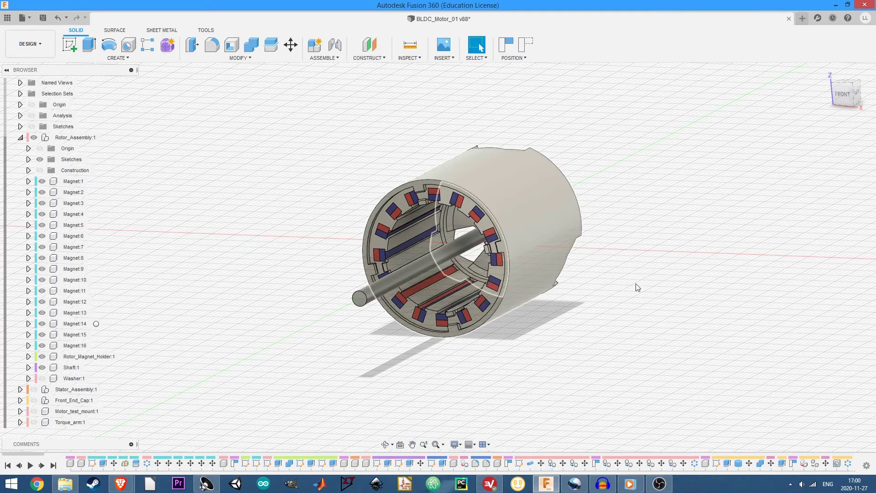
key("ctrl+z")
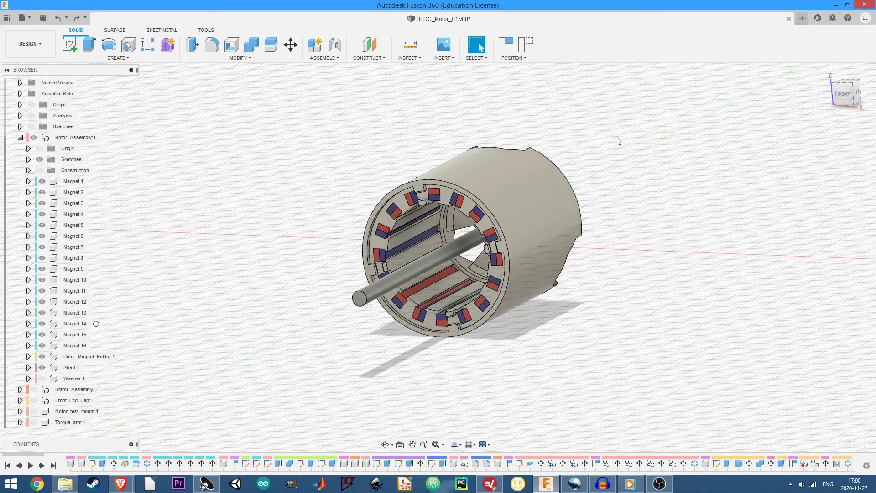
left_click(856, 94)
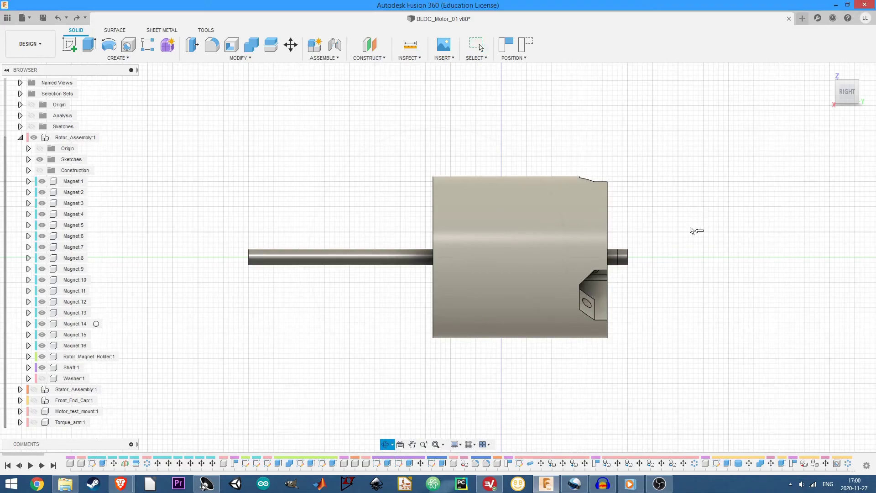
key("Escape")
left_click_drag(601, 259, 587, 259)
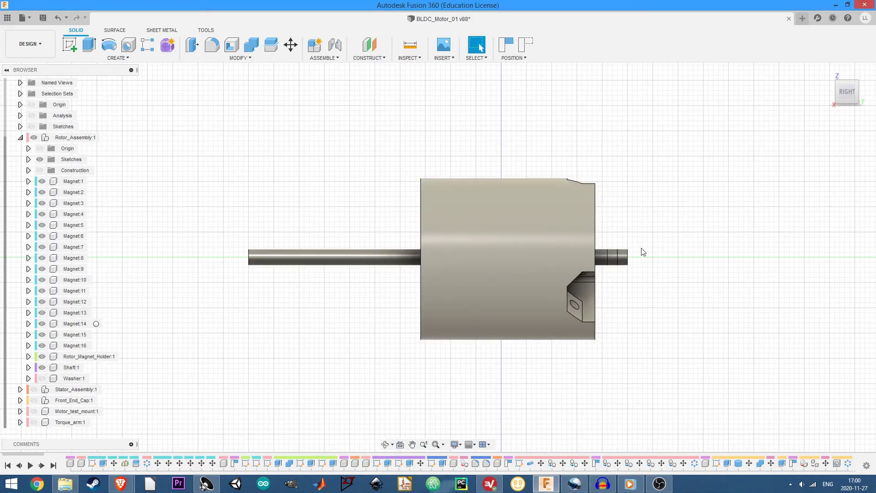
key("ctrl+z")
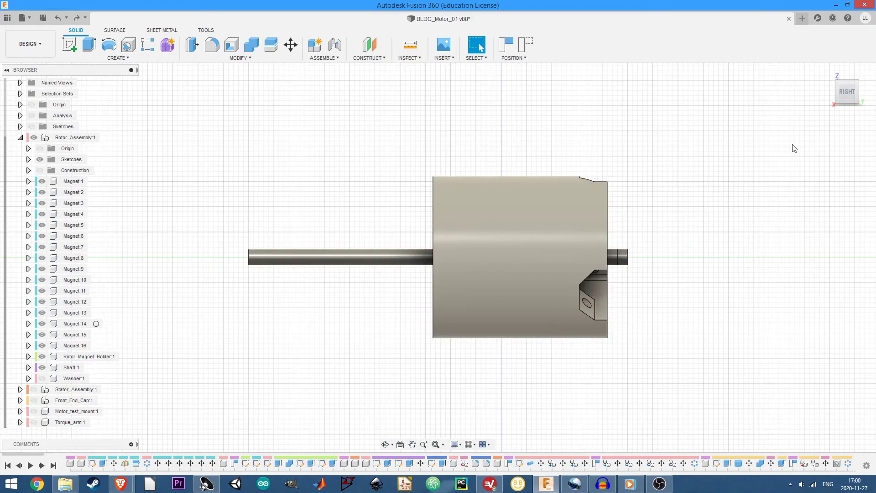
left_click(862, 92)
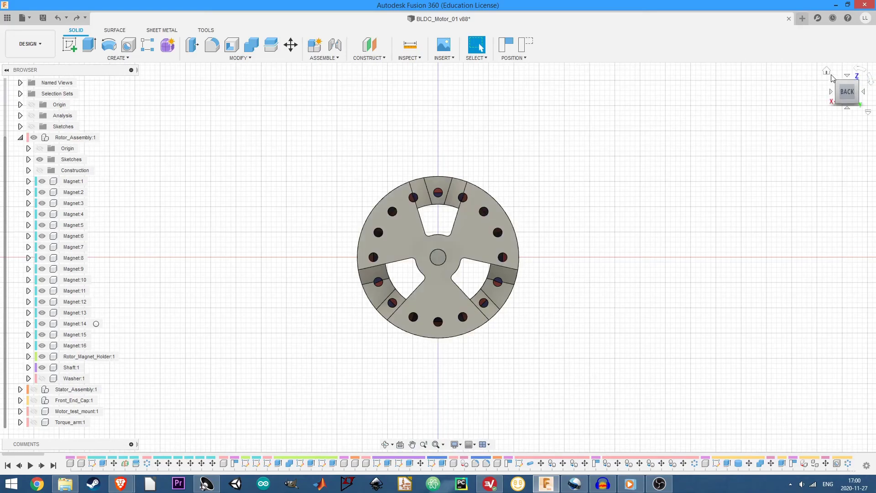
left_click(826, 72)
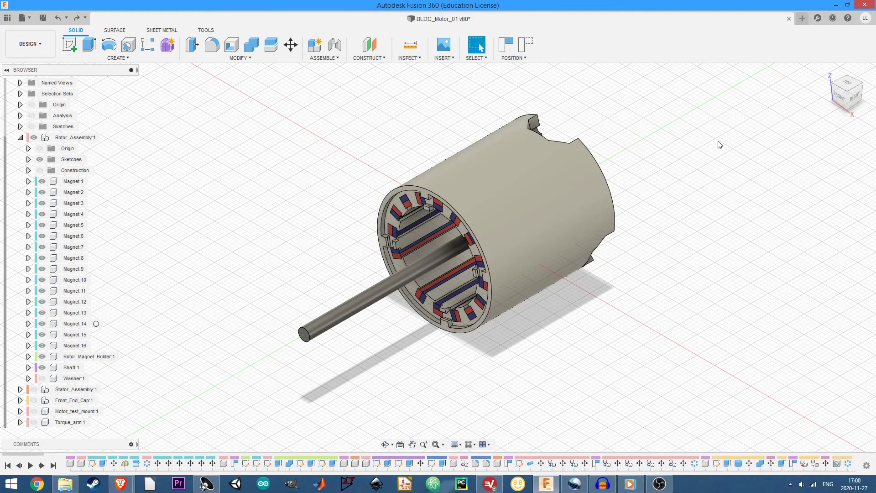
Hide Rotor_Assembly:1, show Stator_Assembly:1 alone, and inspect it from the front.
mouse_move(837, 104)
left_click(34, 138)
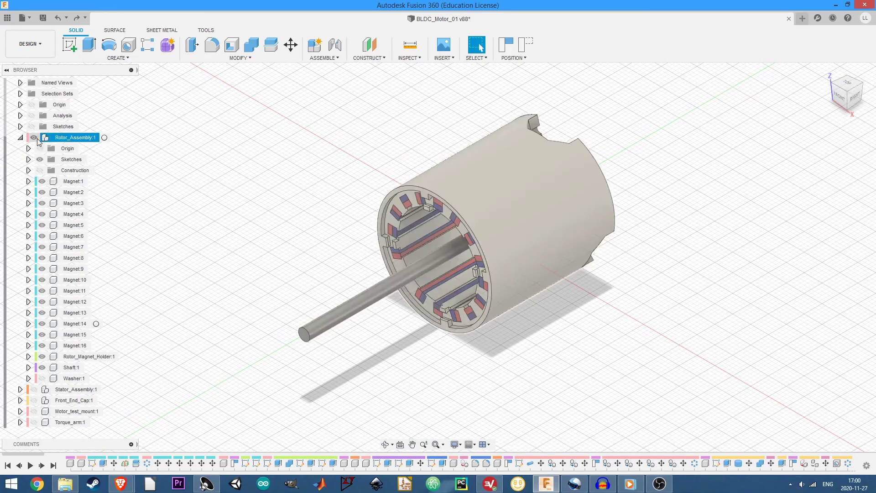
left_click(34, 390)
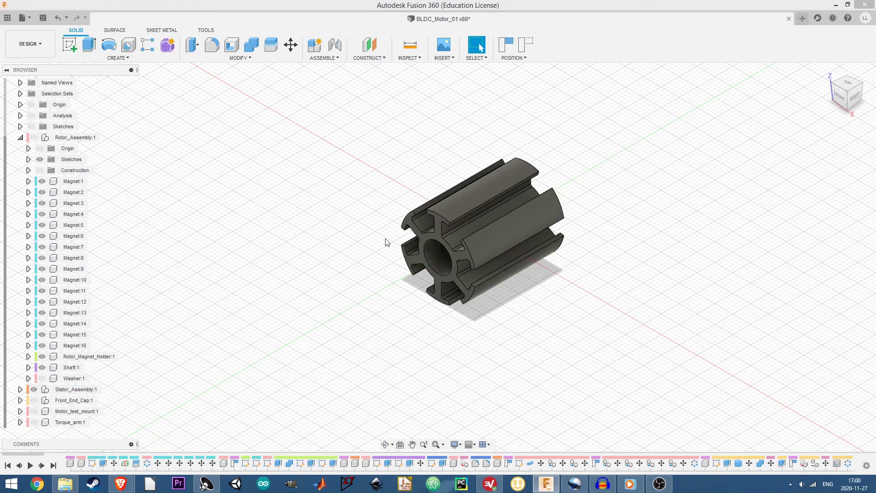
left_click(838, 96)
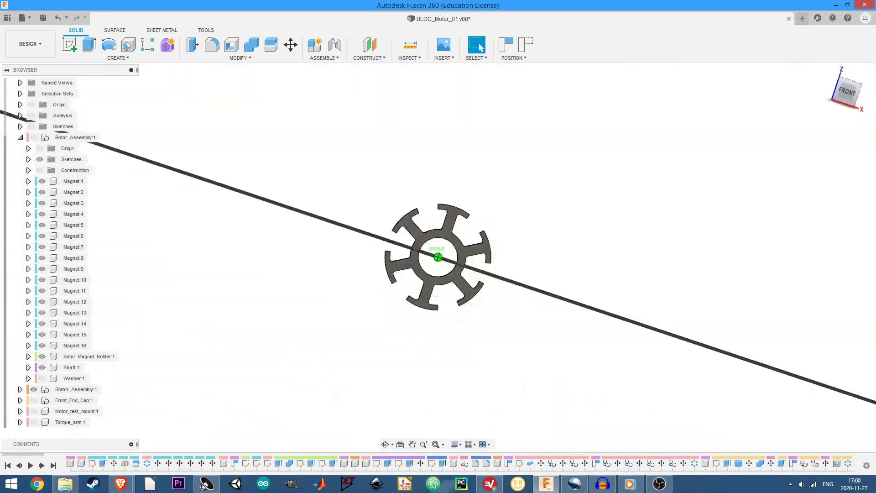
middle_click_drag(438, 255, 502, 283, "shift")
left_click(827, 71)
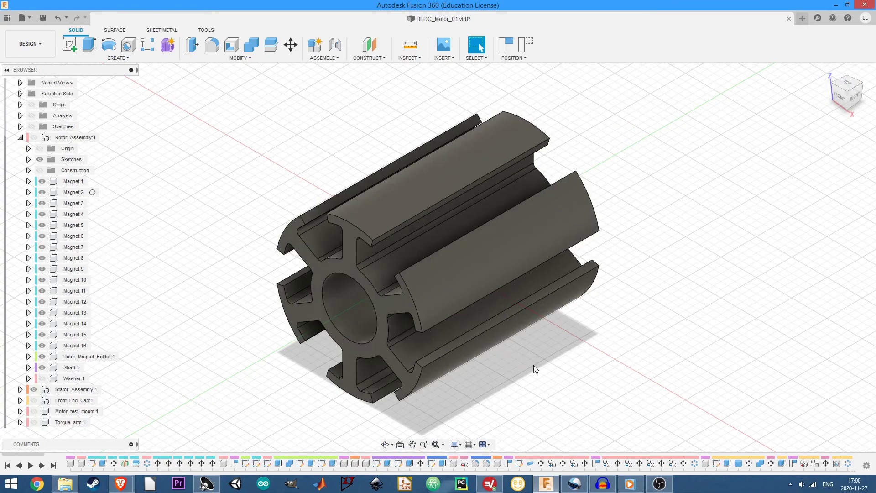
Select the stator's centre bore rim, clear it, and orbit back to the home view.
left_click(343, 283)
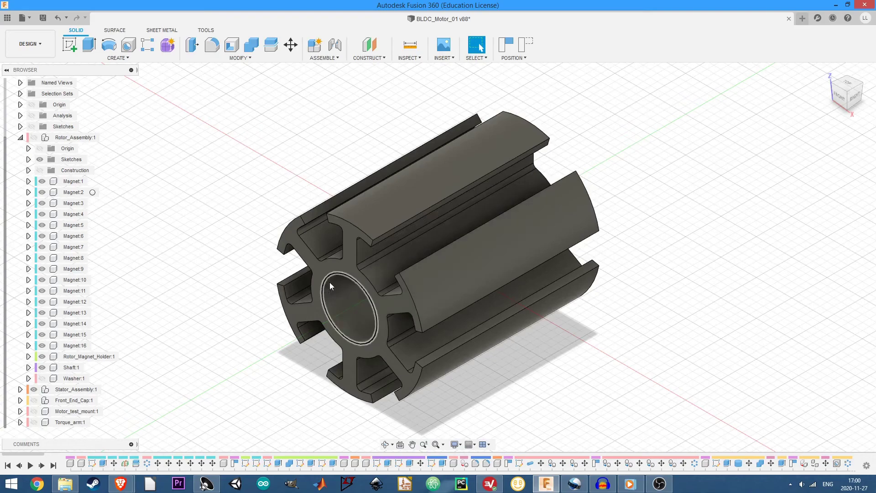
key("v")
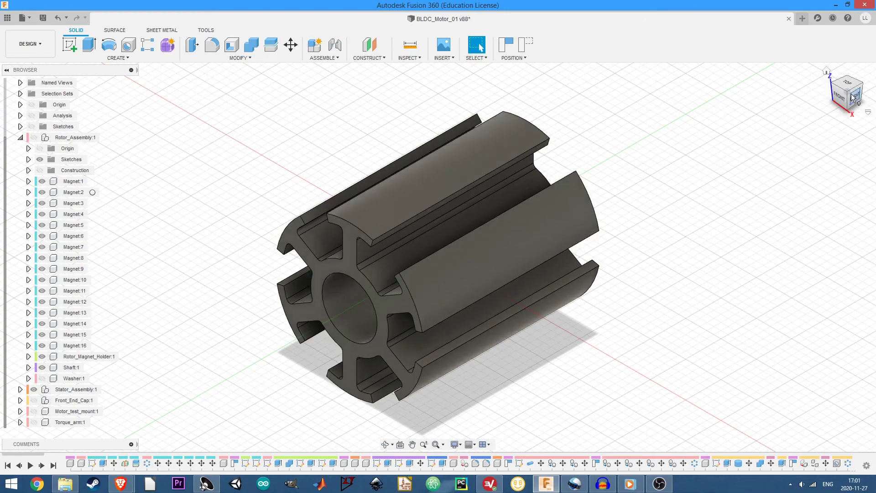
middle_click_drag(437, 257, 830, 72, "shift")
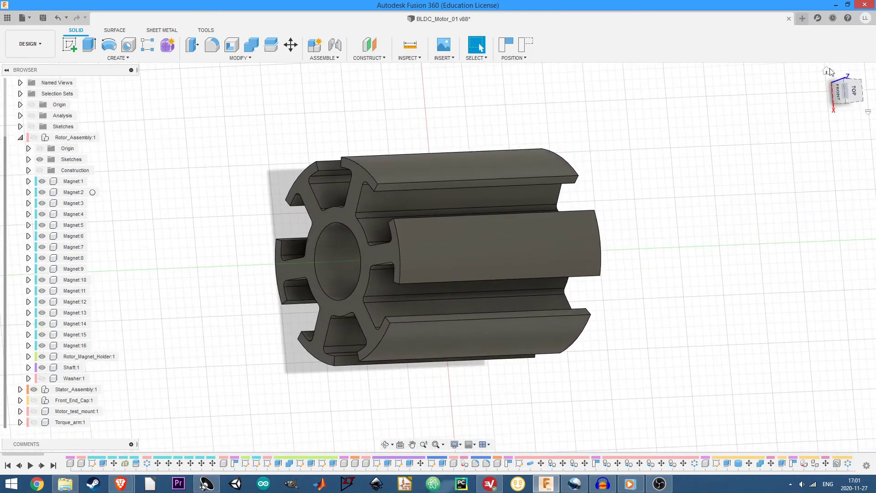
left_click(827, 71)
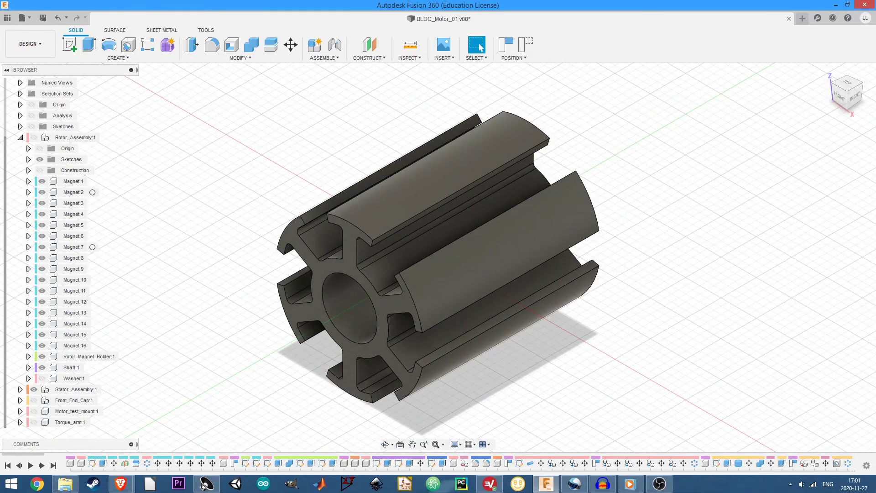
Collapse the rotor's part list and hide the other parts so only the front end cap shows.
left_click(34, 137)
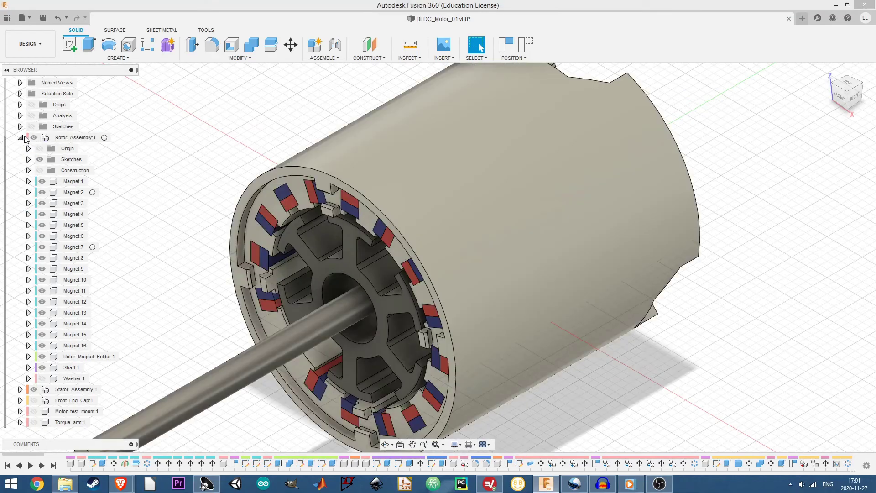
left_click(21, 137)
left_click(35, 159)
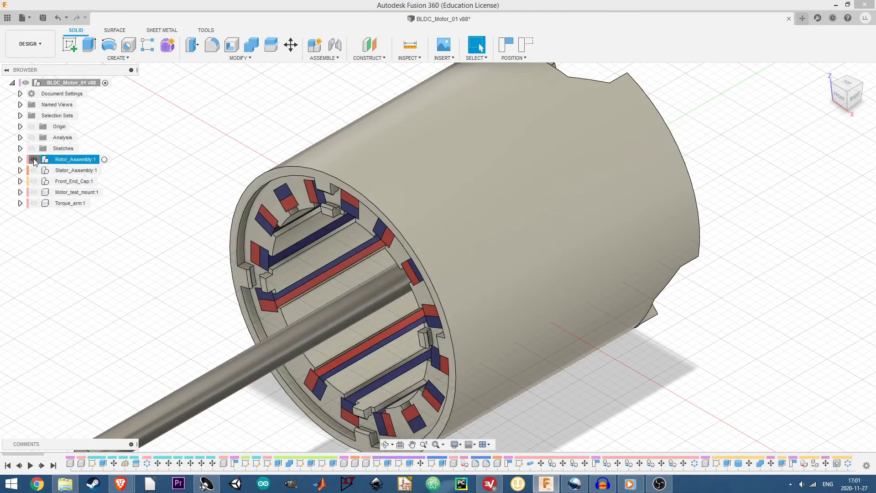
left_click(34, 171)
left_click(34, 181)
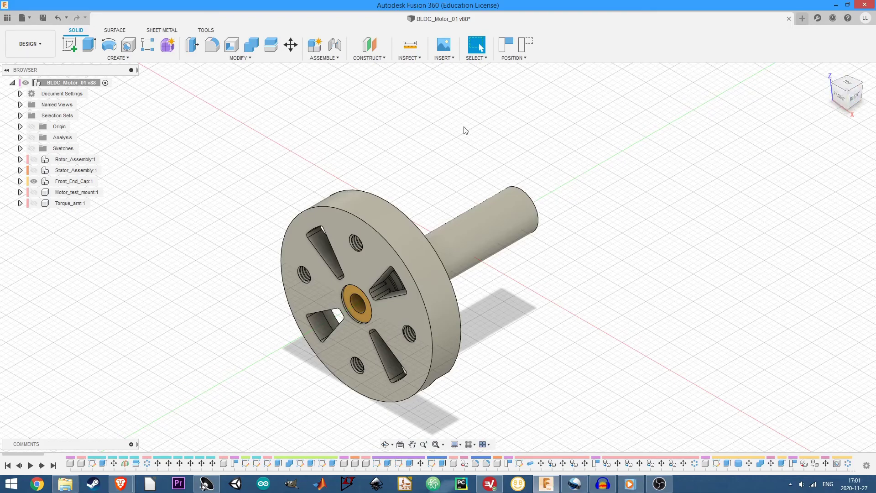
Make the rotor assembly visible with the front end cap and orbit along the motor's length.
left_click(861, 87)
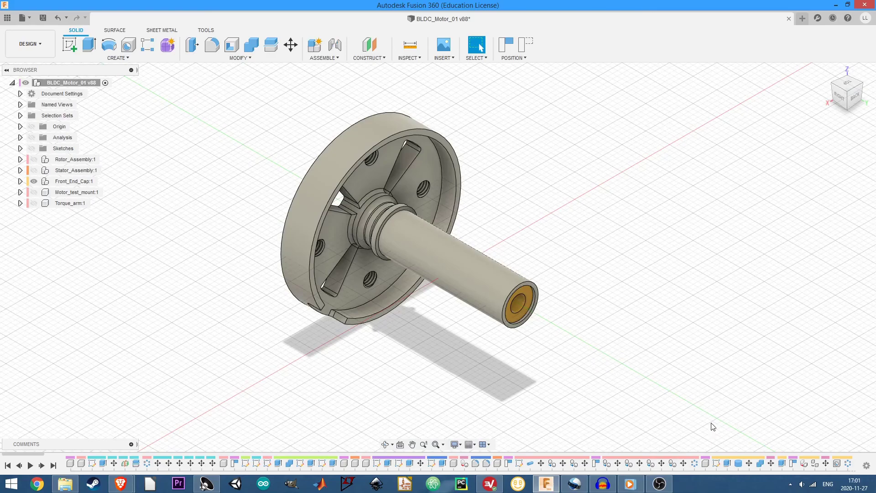
left_click(34, 159)
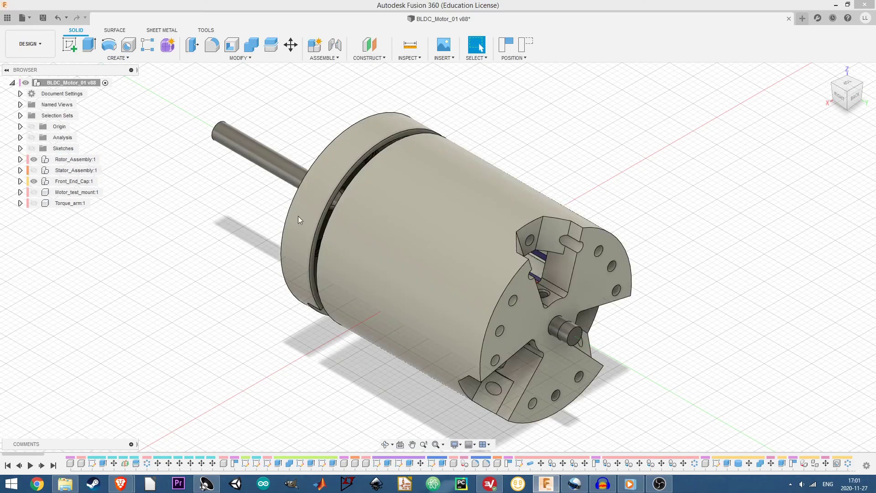
mouse_move(842, 110)
middle_mouse_down("shift")
mouse_move(543, 146)
mouse_move(507, 203)
middle_mouse_up("shift")
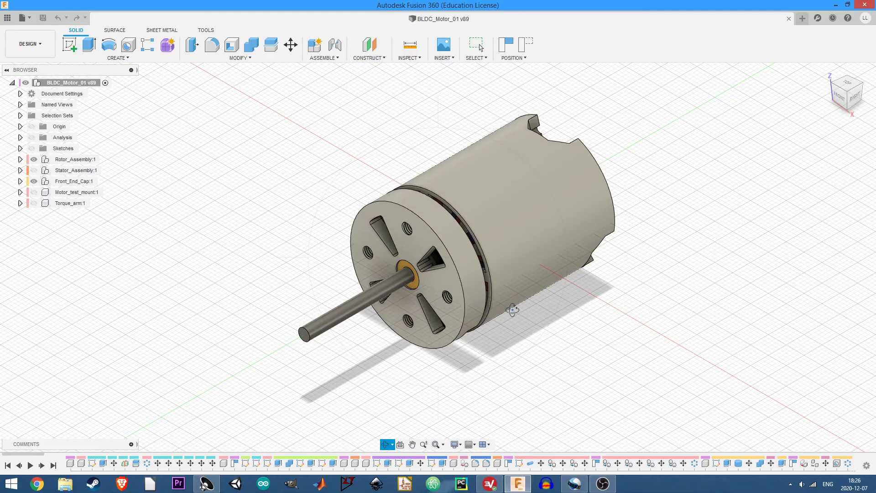
left_click_drag(605, 287, 631, 269)
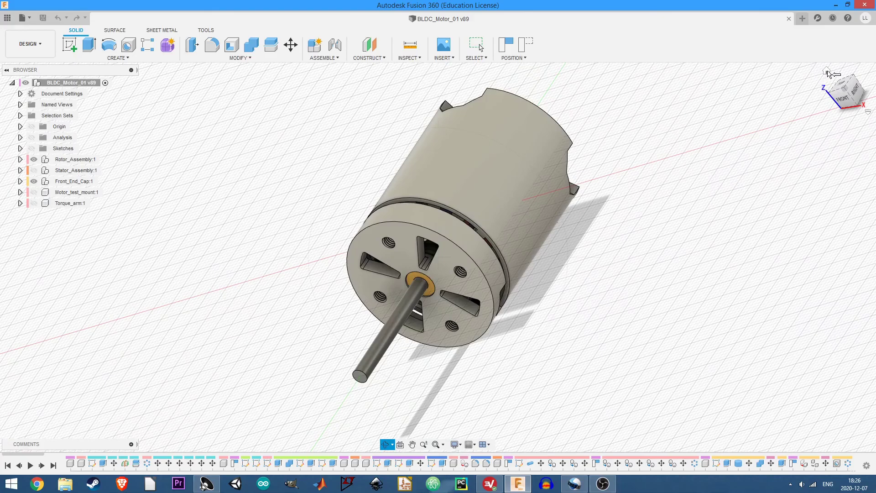
key("Escape")
left_click(834, 74)
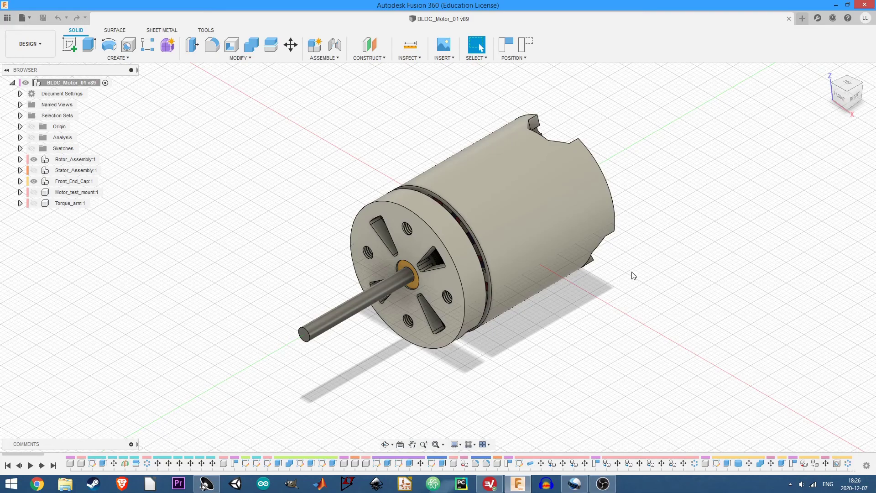
mouse_move(827, 73)
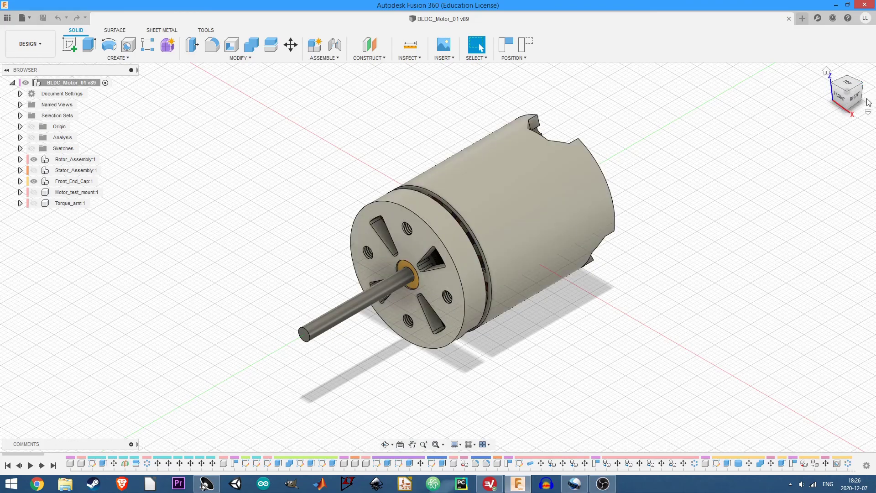
left_click(850, 101)
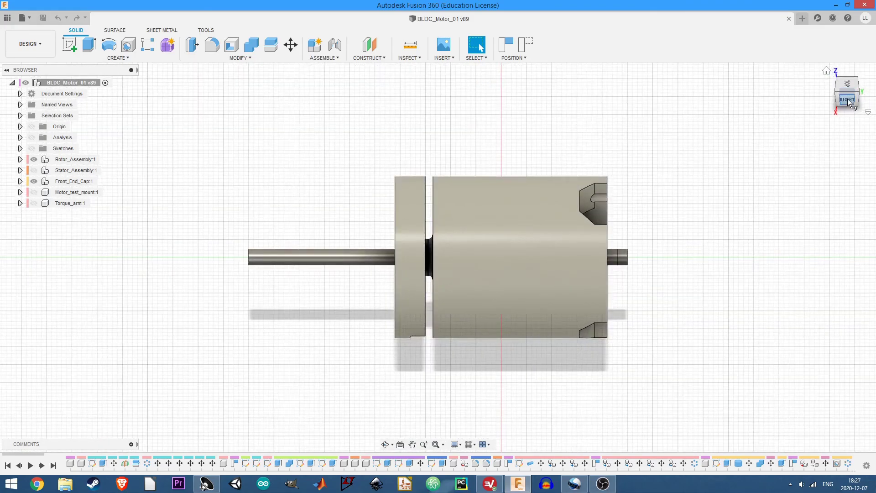
left_click(847, 98)
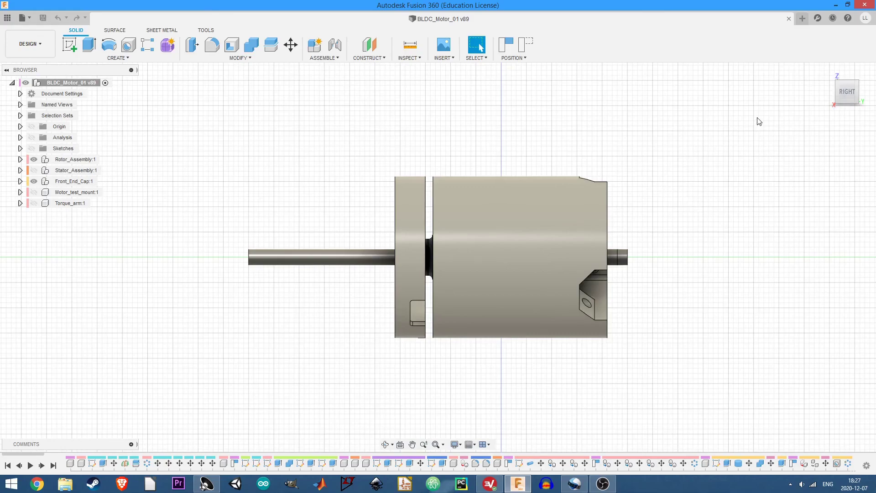
left_click(838, 85)
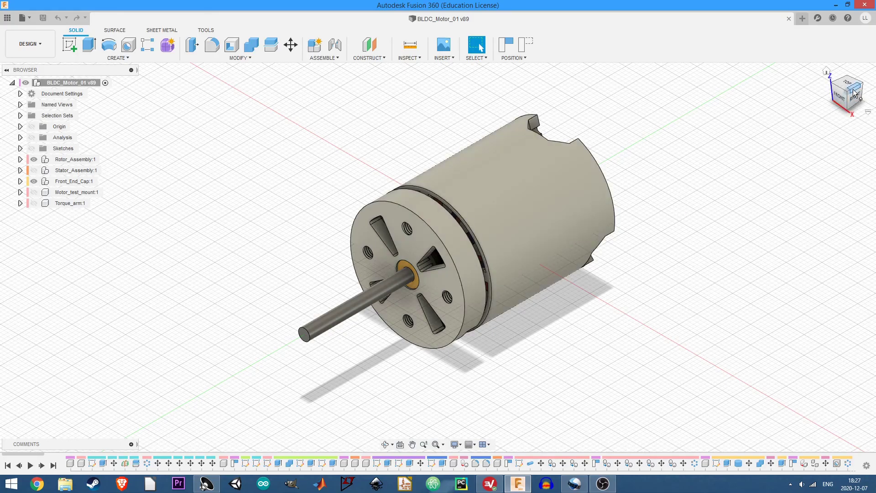
View the motor's rear, right side and top, then settle near the home isometric view.
mouse_move(857, 95)
left_mouse_down()
mouse_move(838, 103)
mouse_move(834, 96)
mouse_move(849, 97)
left_mouse_up()
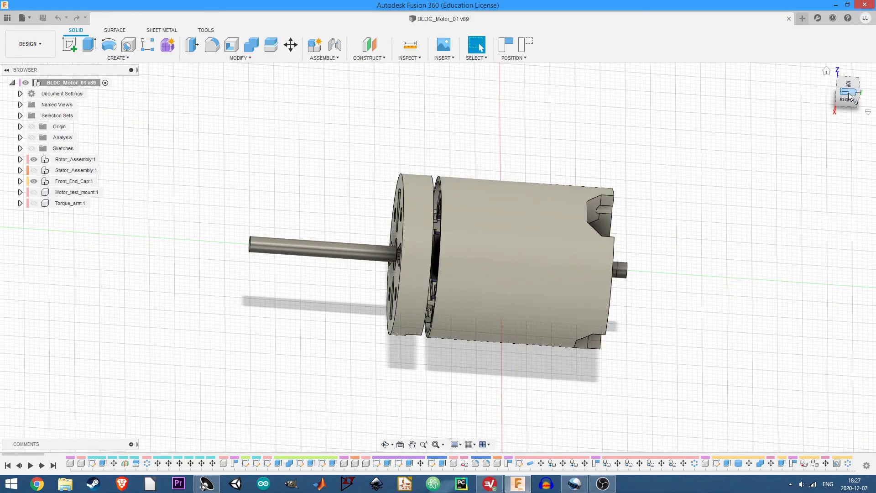
middle_click_drag(439, 252, 565, 236, "shift")
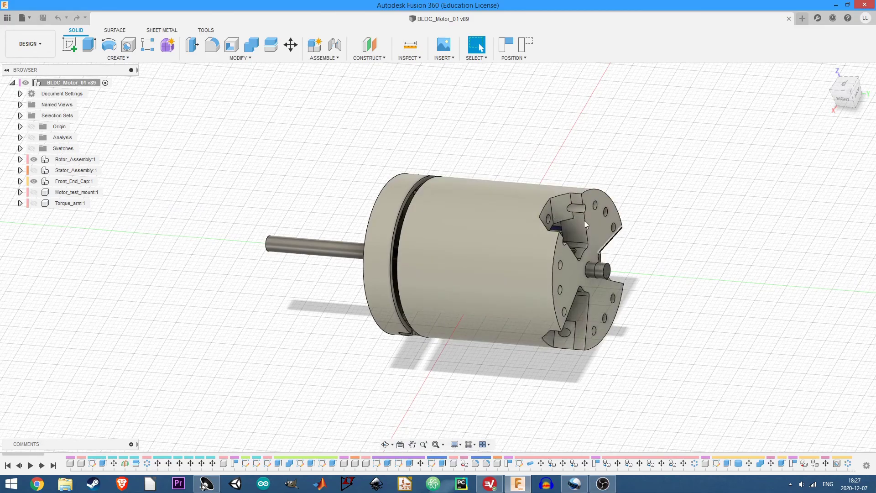
left_click(847, 97)
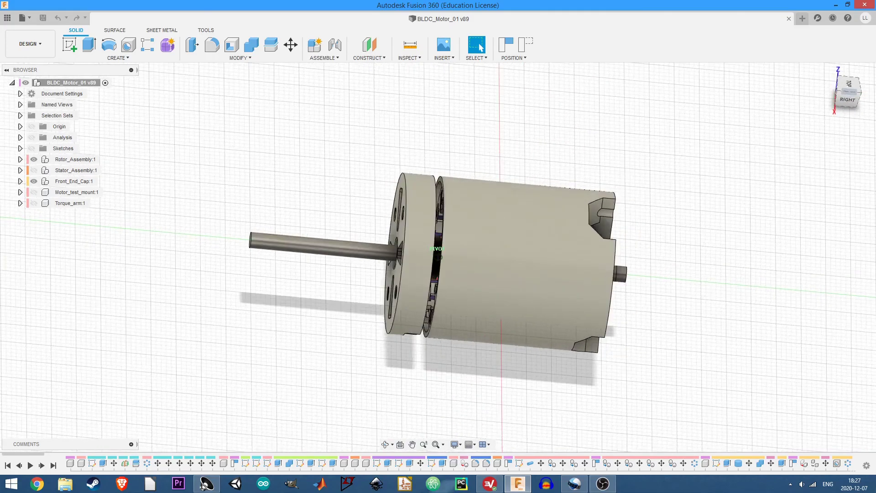
middle_click_drag(456, 256, 477, 260, "shift")
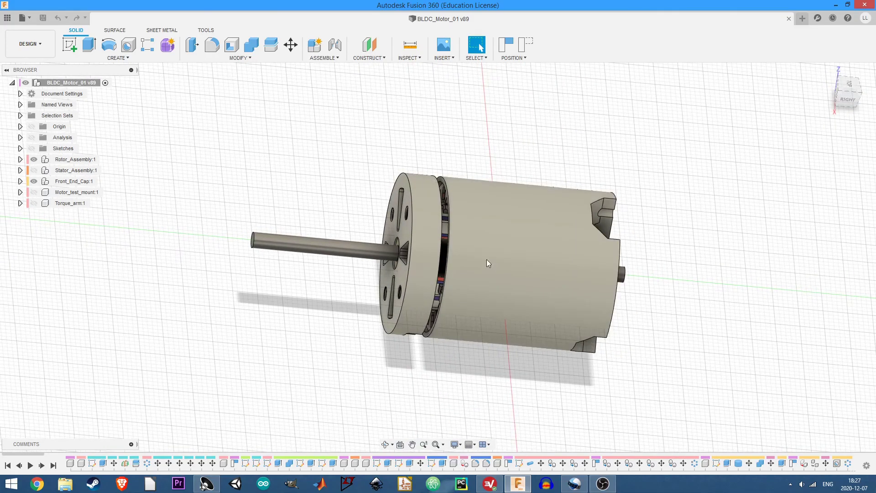
left_click(852, 84)
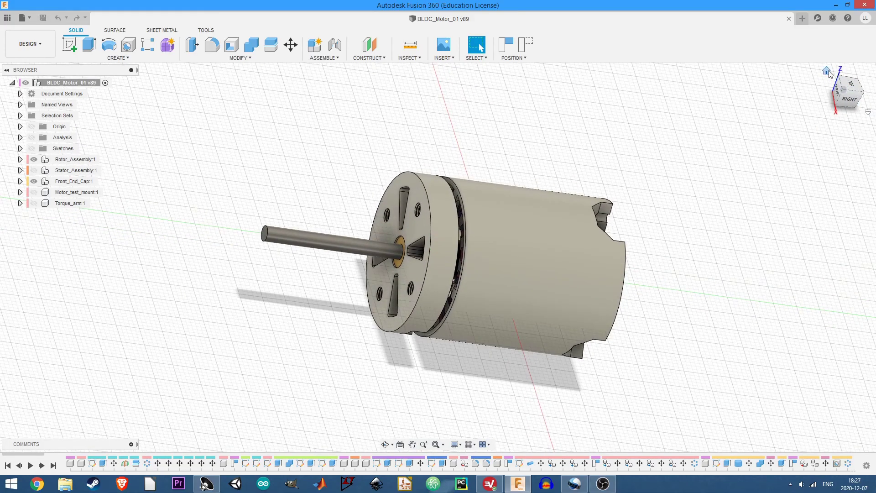
left_click(826, 71)
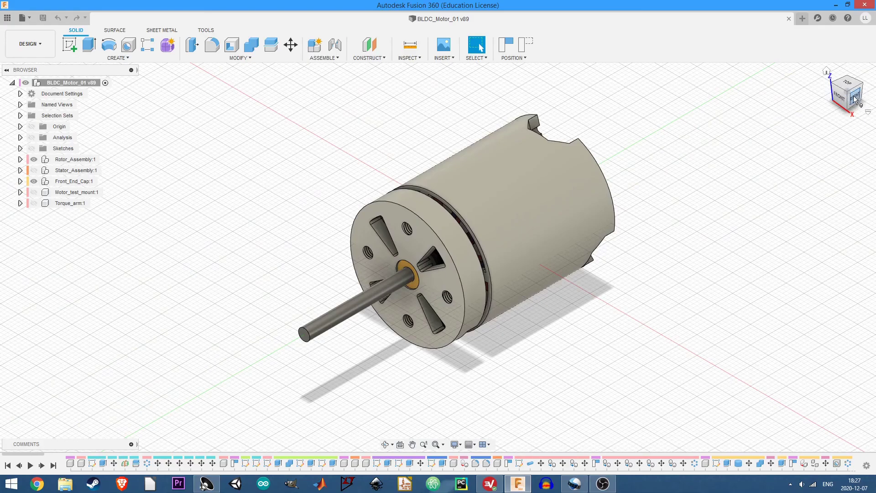
left_click_drag(839, 83, 836, 82)
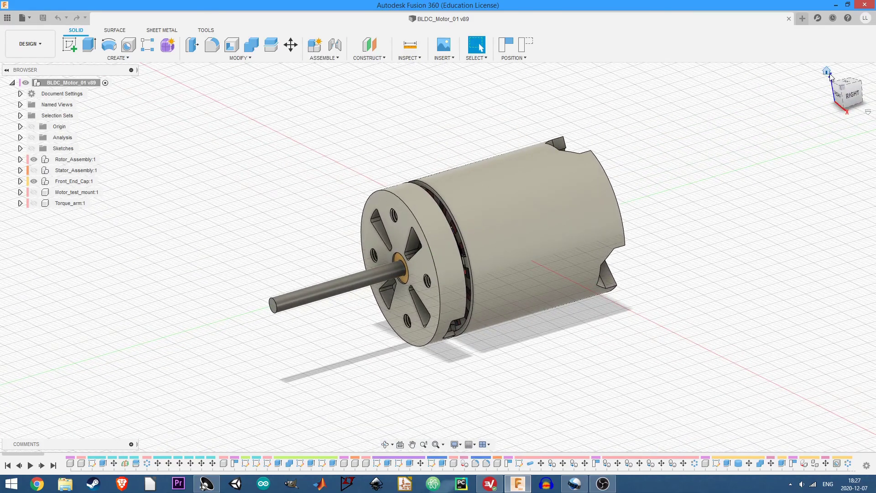